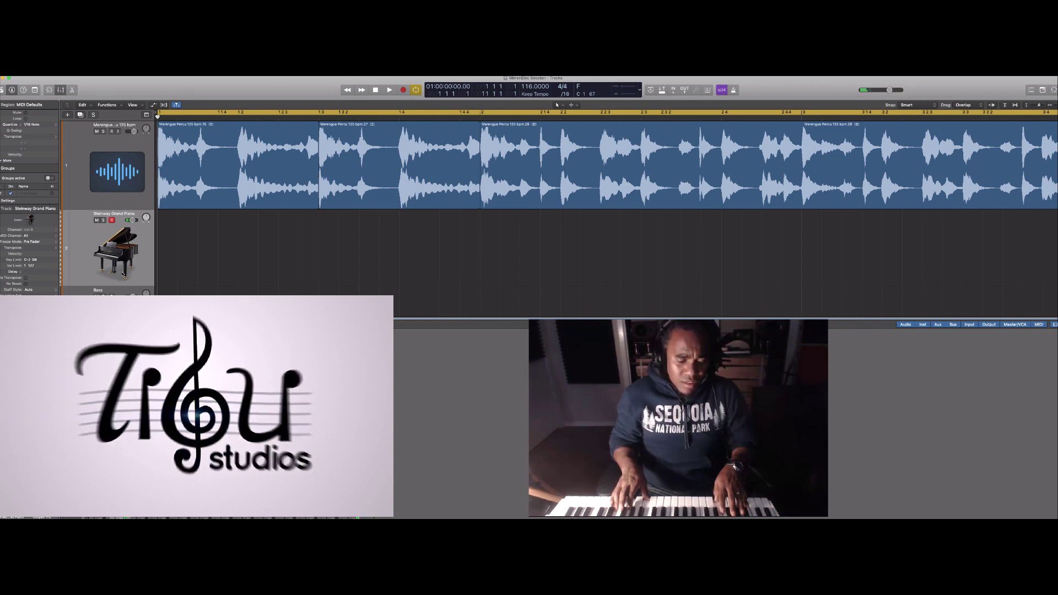
Play back the start of the merengue percussion loop to preview it
{"action": "key", "text": "space"}
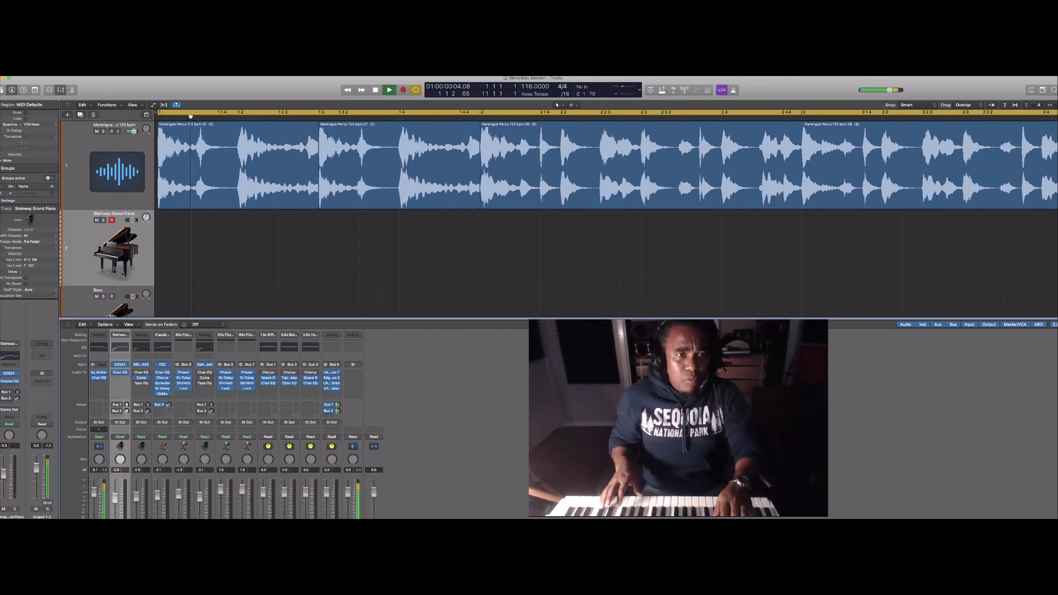
{"action": "key", "text": "space"}
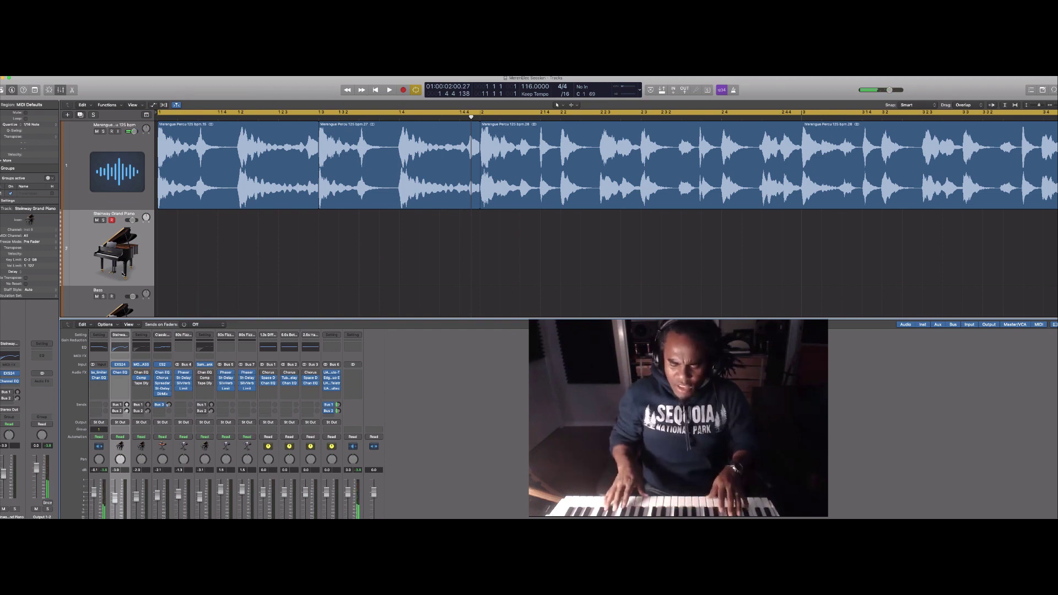
{"action": "key", "text": "space"}
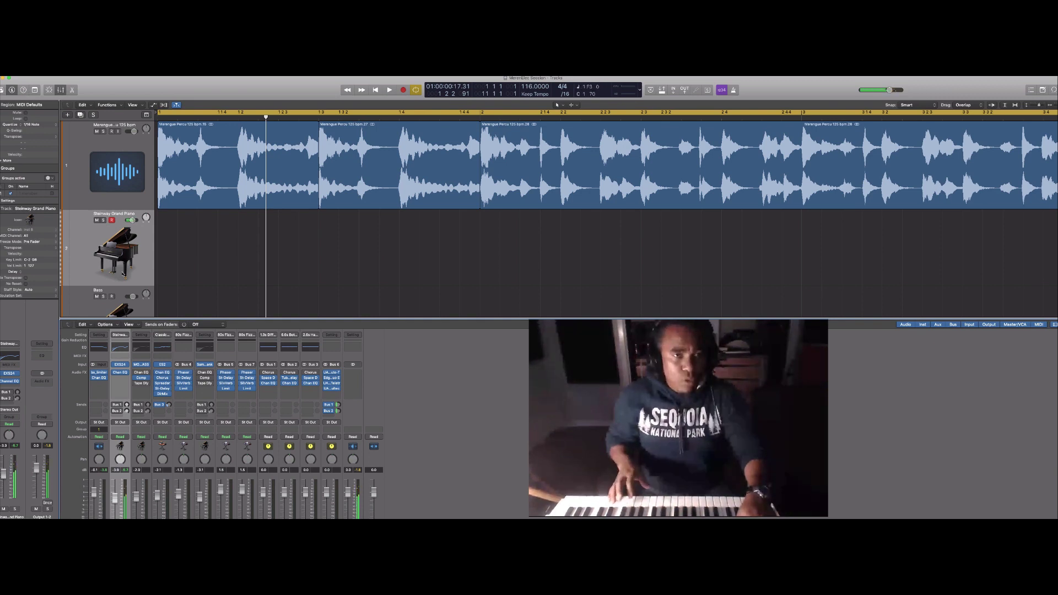
Record a piano part on the Steinway Grand Piano track over the percussion loop
{"action": "key", "text": "r"}
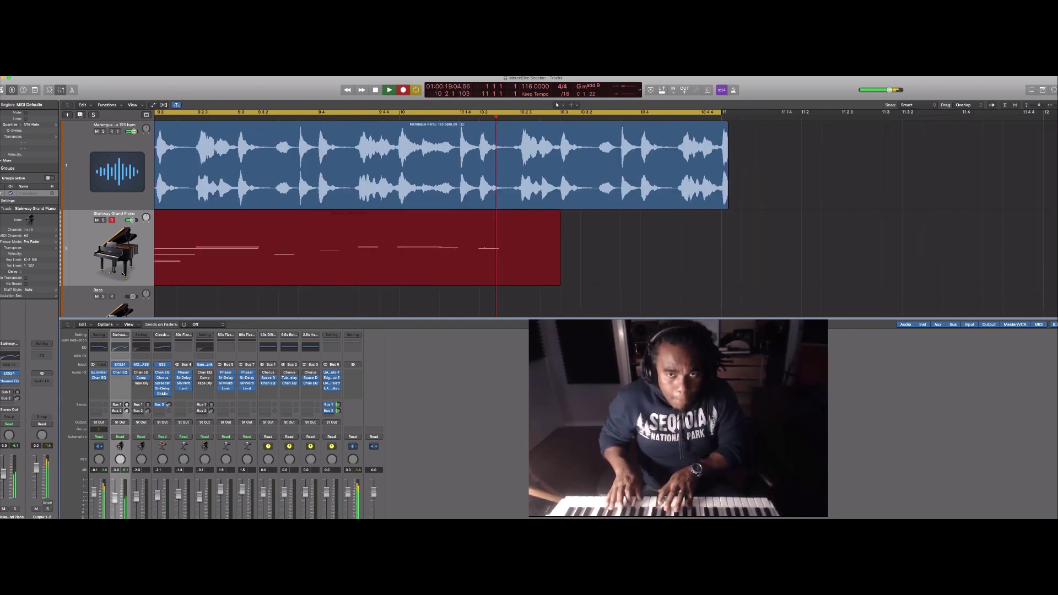
{"action": "key", "text": "space"}
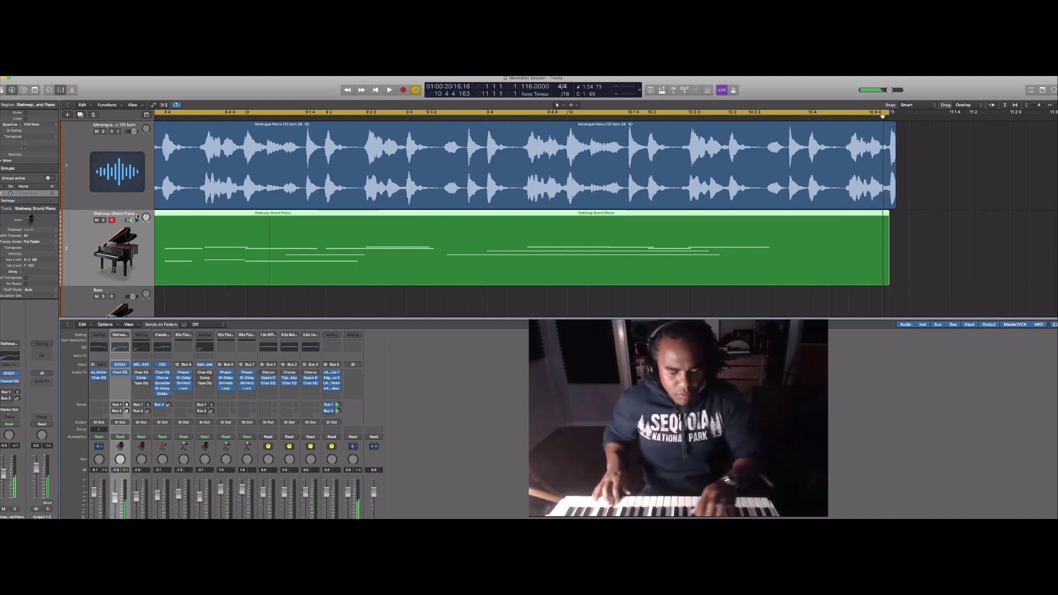
Record a bass line on the Bass track from the beginning of the song
{"action": "key", "text": "Down"}
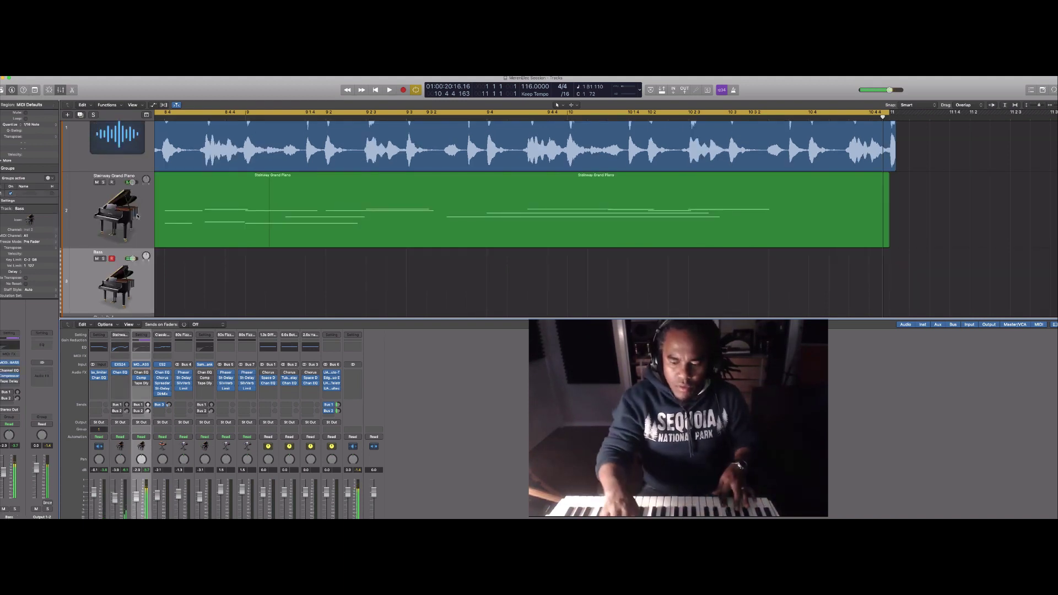
{"action": "key", "text": "super+Left"}
{"action": "scroll", "coordinate": [395, 206], "scroll_direction": "left", "scroll_amount": 10}
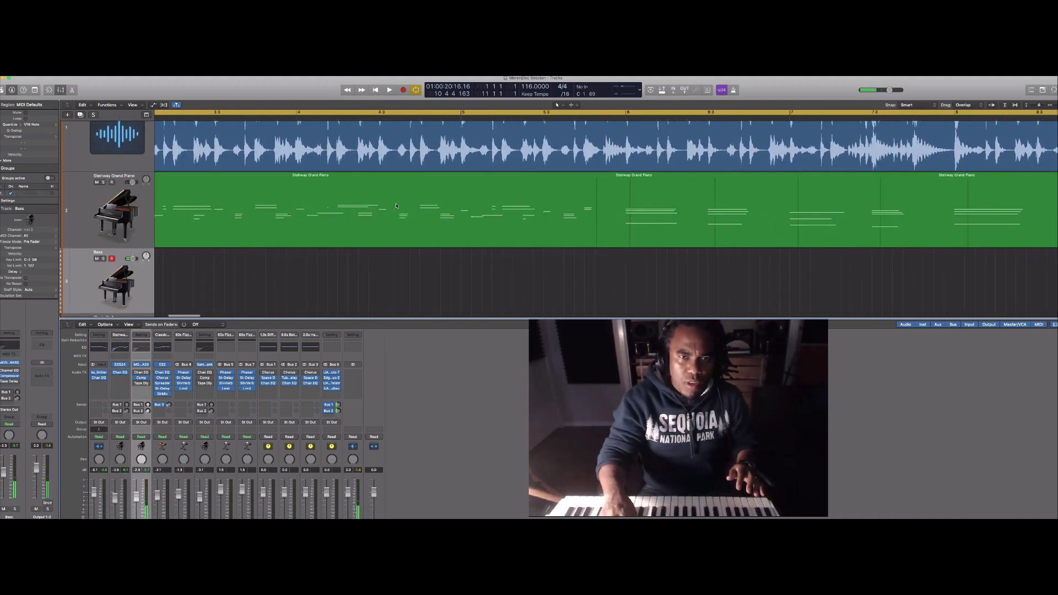
{"action": "left_click", "coordinate": [376, 90]}
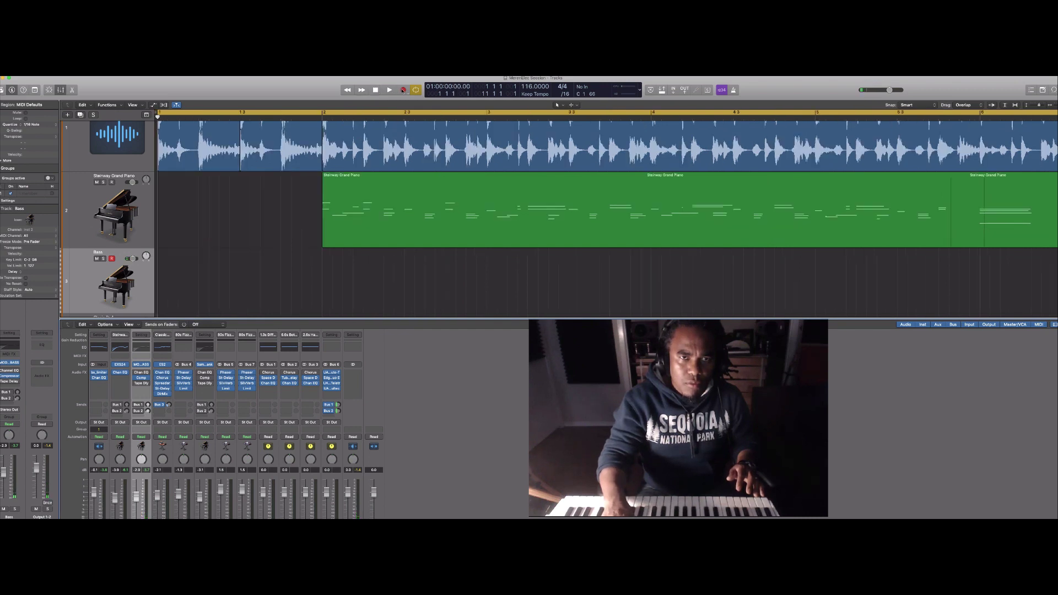
{"action": "left_click", "coordinate": [402, 90]}
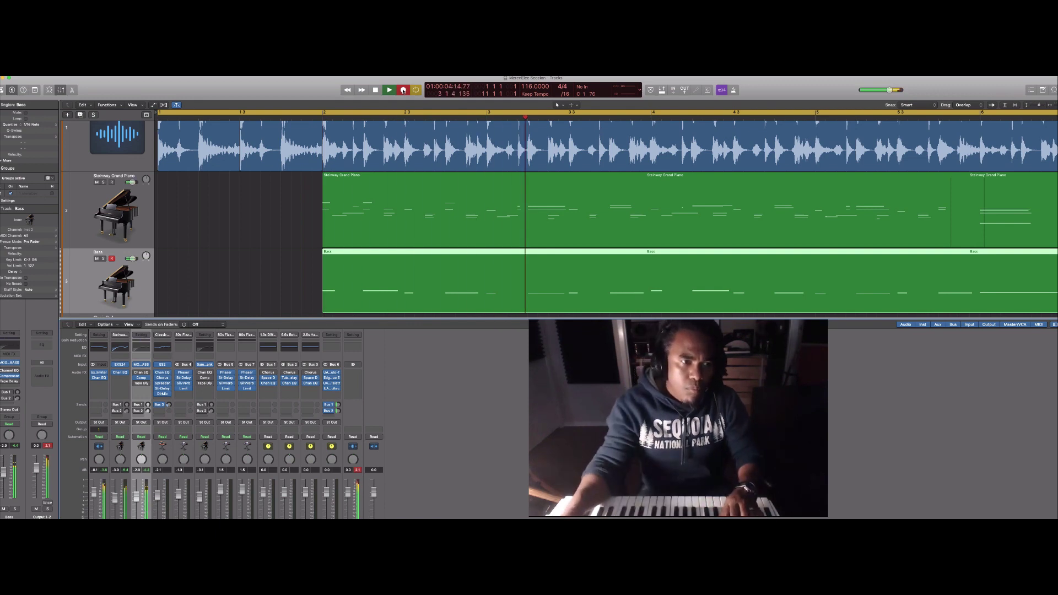
Examine the MODO BASS instrument's settings and the piano region's notes in the Piano Roll, and return to the mixer
{"action": "left_click", "coordinate": [10, 362]}
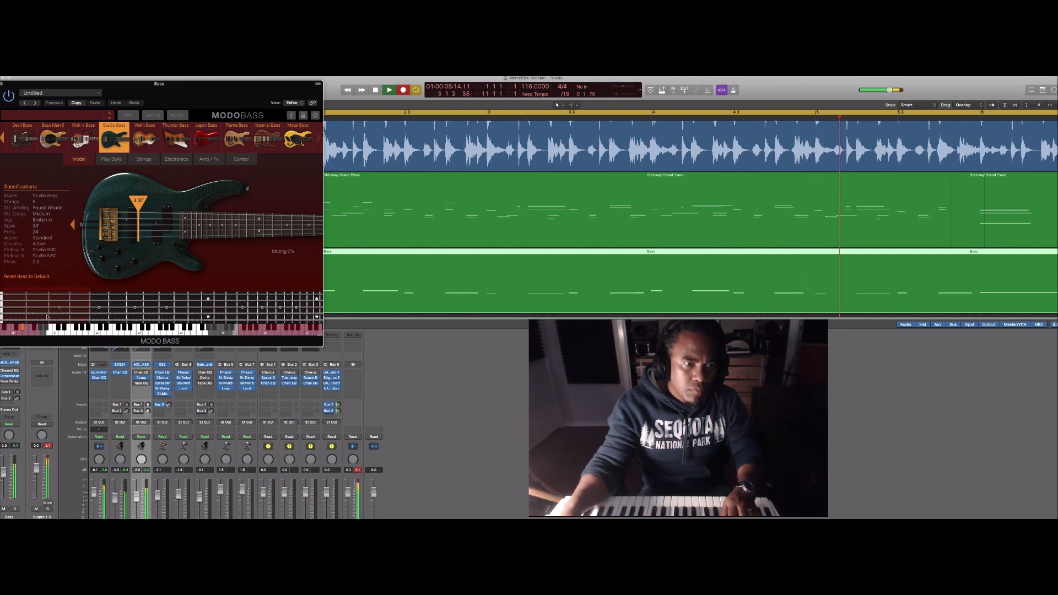
{"action": "left_click", "coordinate": [1, 85]}
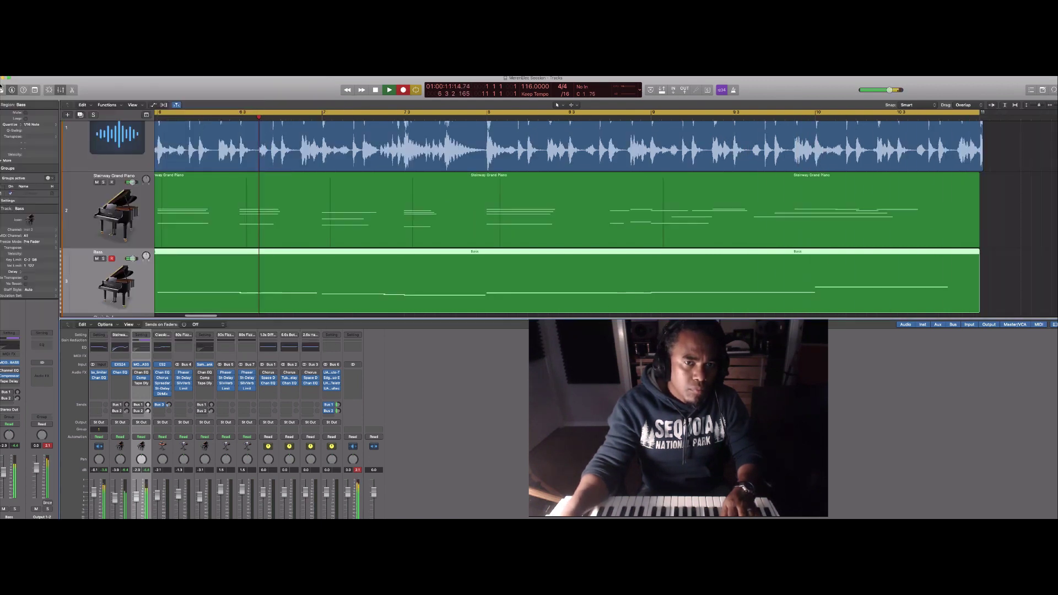
{"action": "double_click", "coordinate": [251, 206]}
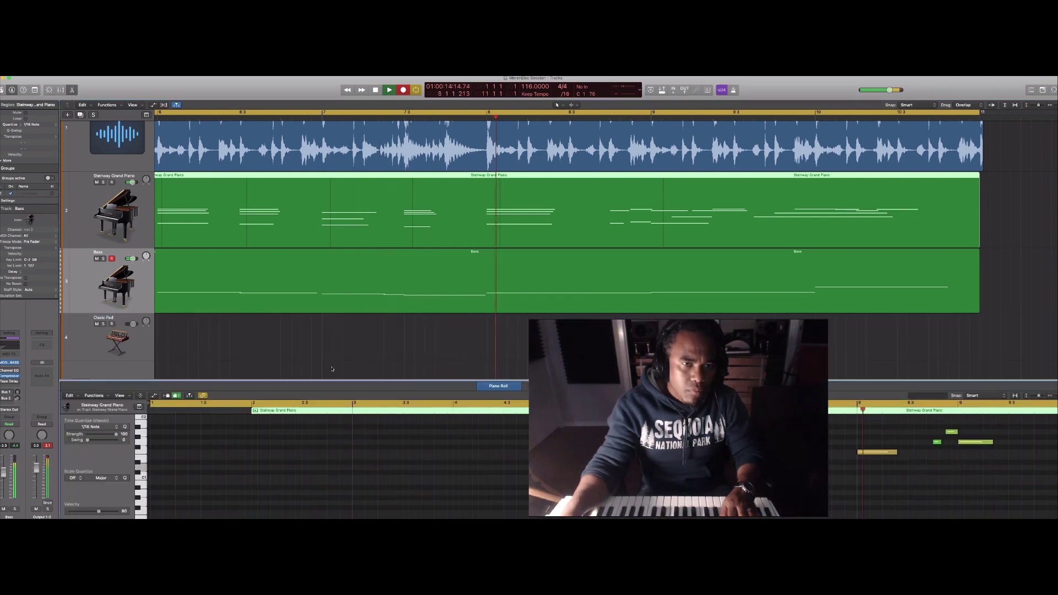
{"action": "key", "text": "x"}
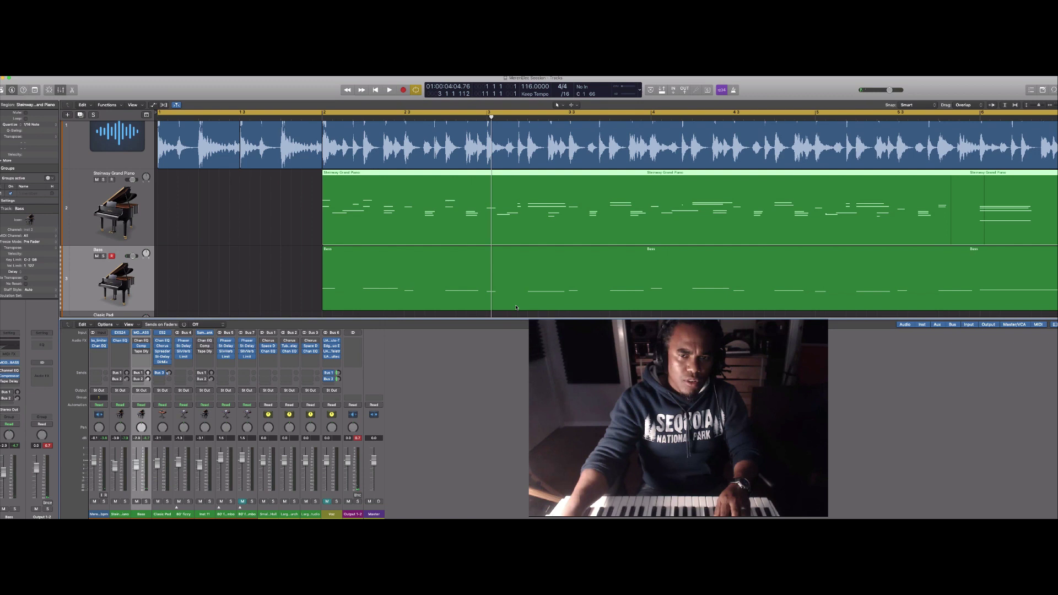
Record a chord part on the Classic Pad track through to the end of the arrangement
{"action": "scroll", "coordinate": [517, 307], "scroll_direction": "down", "scroll_amount": 3}
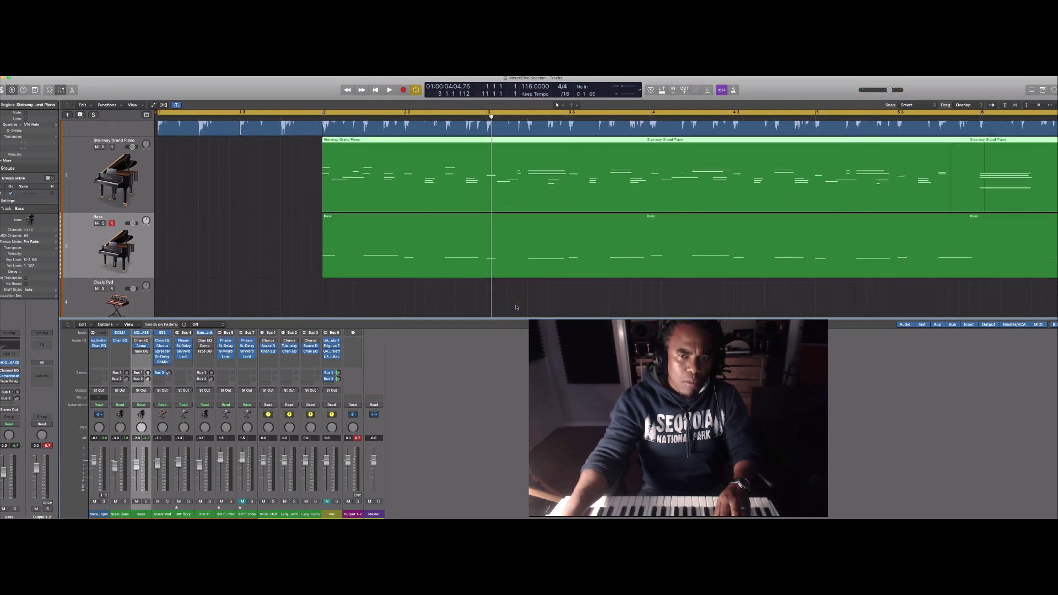
{"action": "left_click", "coordinate": [138, 289]}
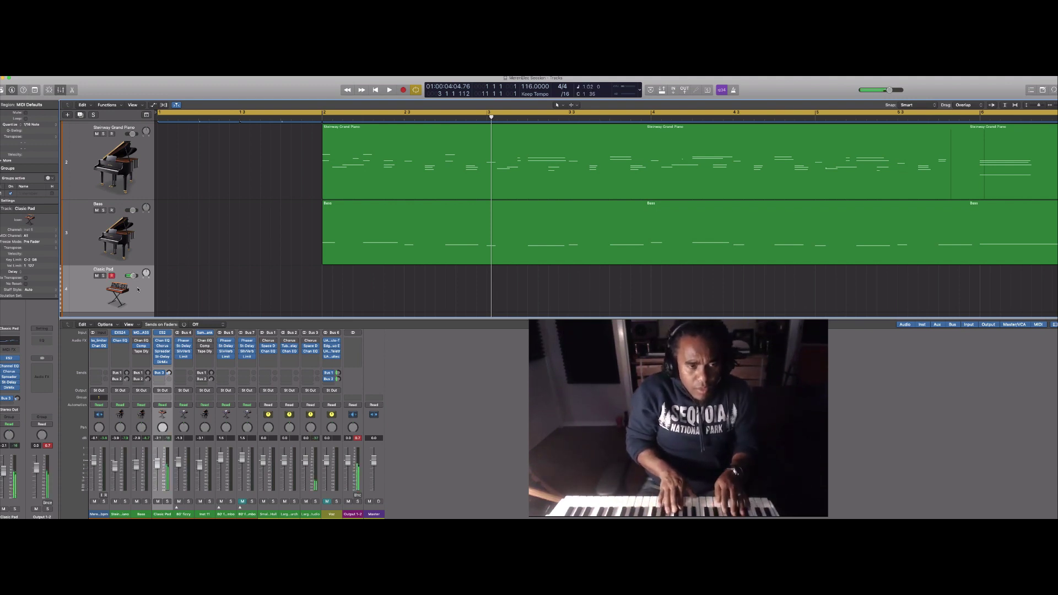
{"action": "key", "text": "r"}
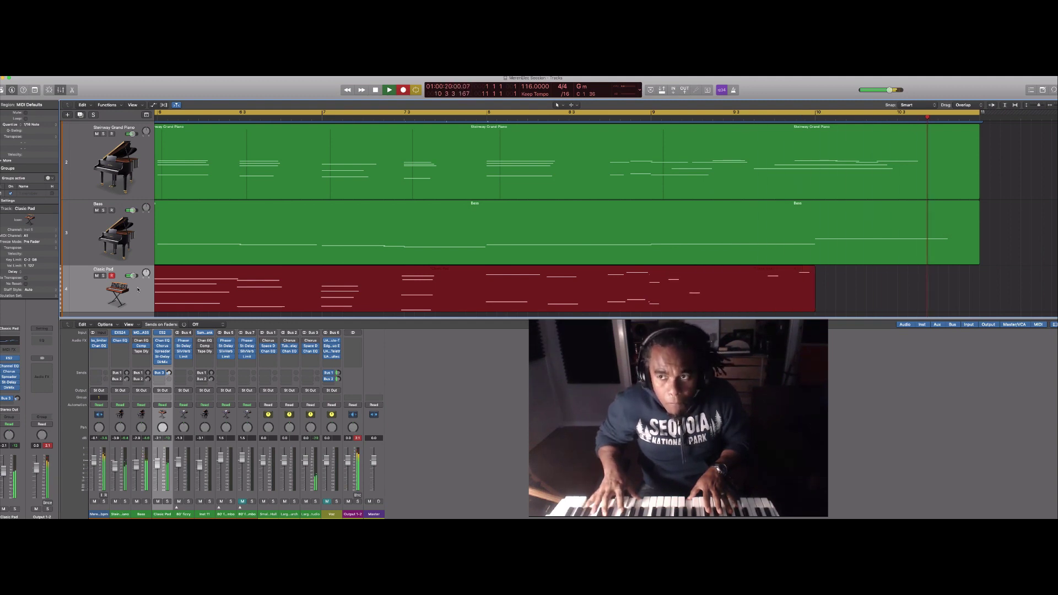
{"action": "key", "text": "space"}
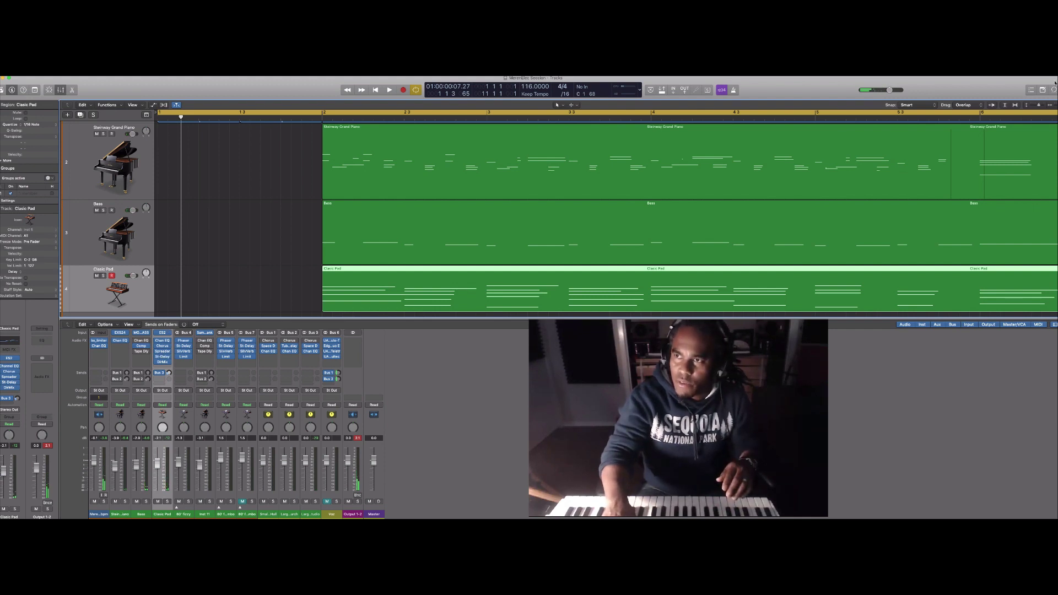
Fit all tracks into view and record a melodic part on the track directly below Classic Pad
{"action": "left_click_drag", "start_coordinate": [1056, 105], "coordinate": [1036, 106]}
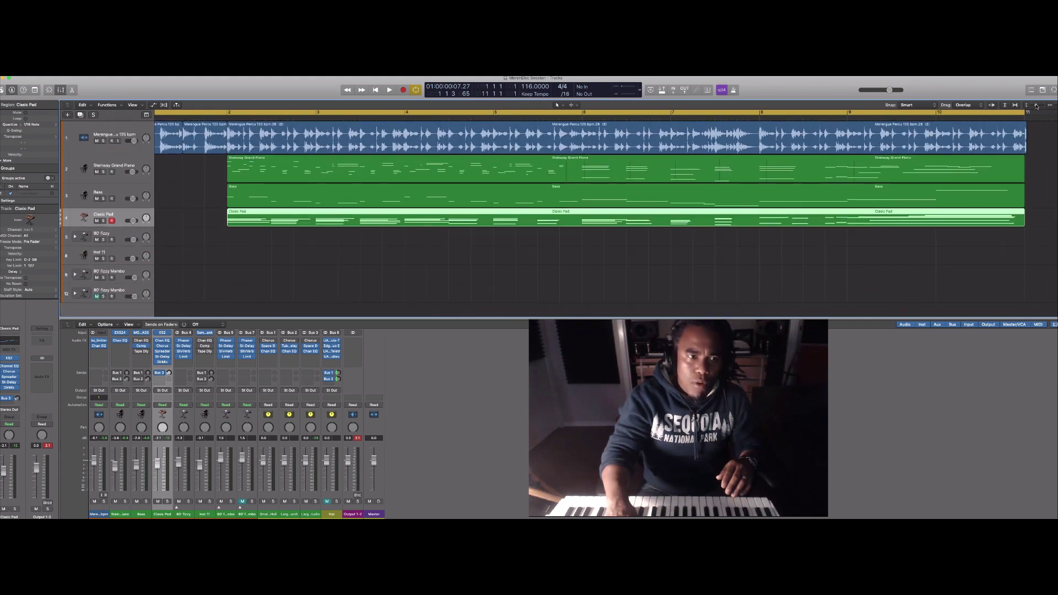
{"action": "left_click", "coordinate": [113, 238]}
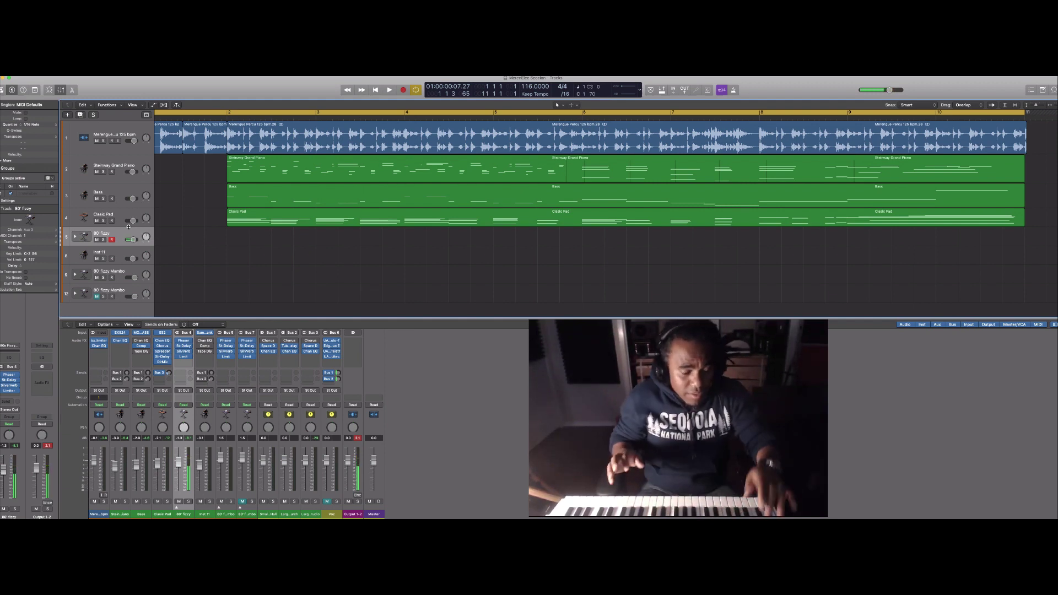
{"action": "key", "text": "space"}
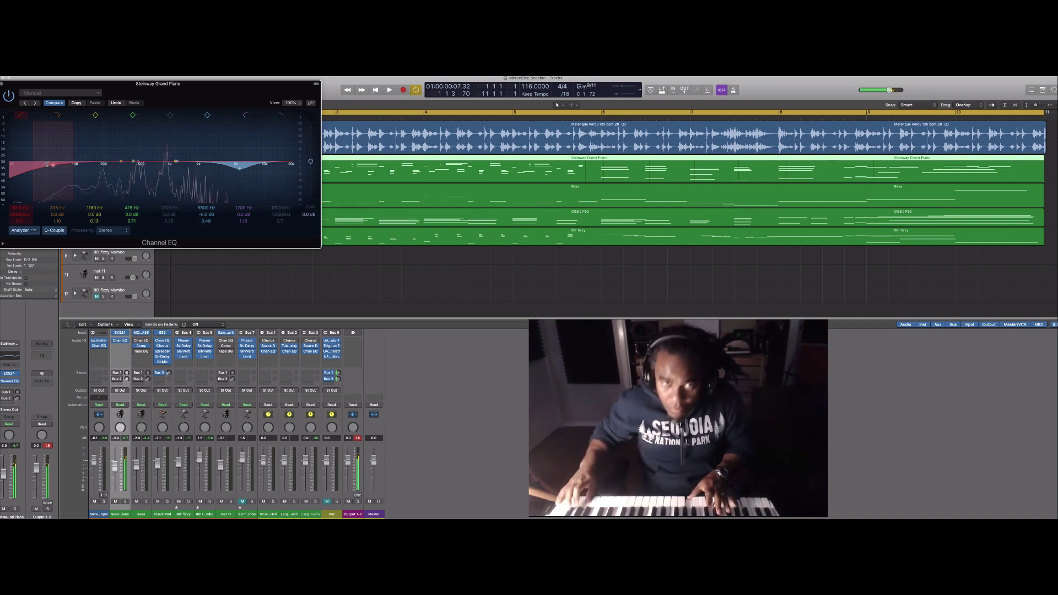
Close the piano's Channel EQ window and record a part on the upper of the two Mambo tracks
{"action": "key", "text": "Down"}
{"action": "key", "text": "Down"}
{"action": "key", "text": "Down"}
{"action": "key", "text": "Down"}
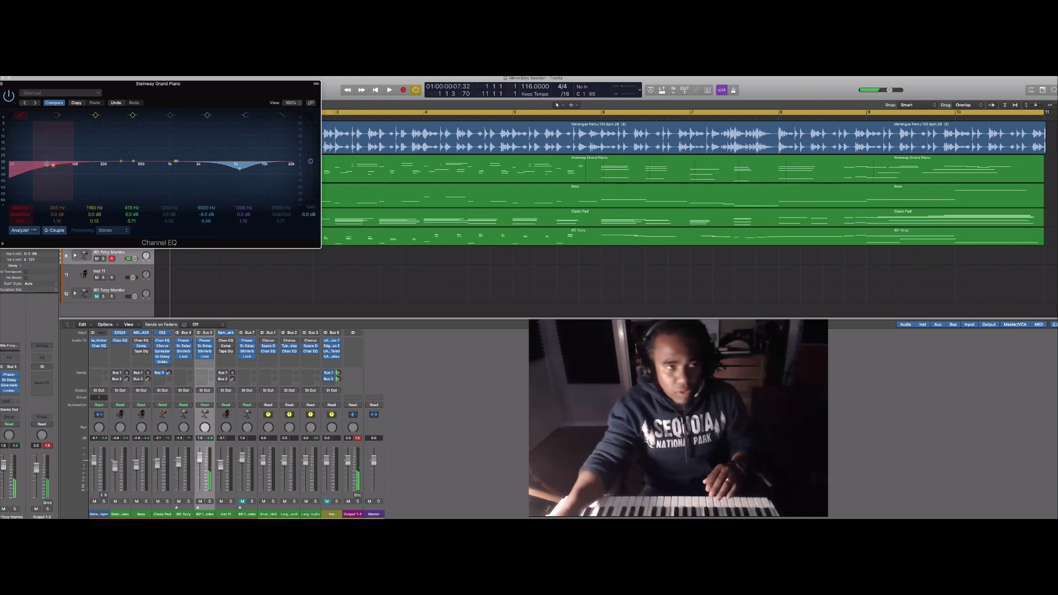
{"action": "left_click", "coordinate": [2, 83]}
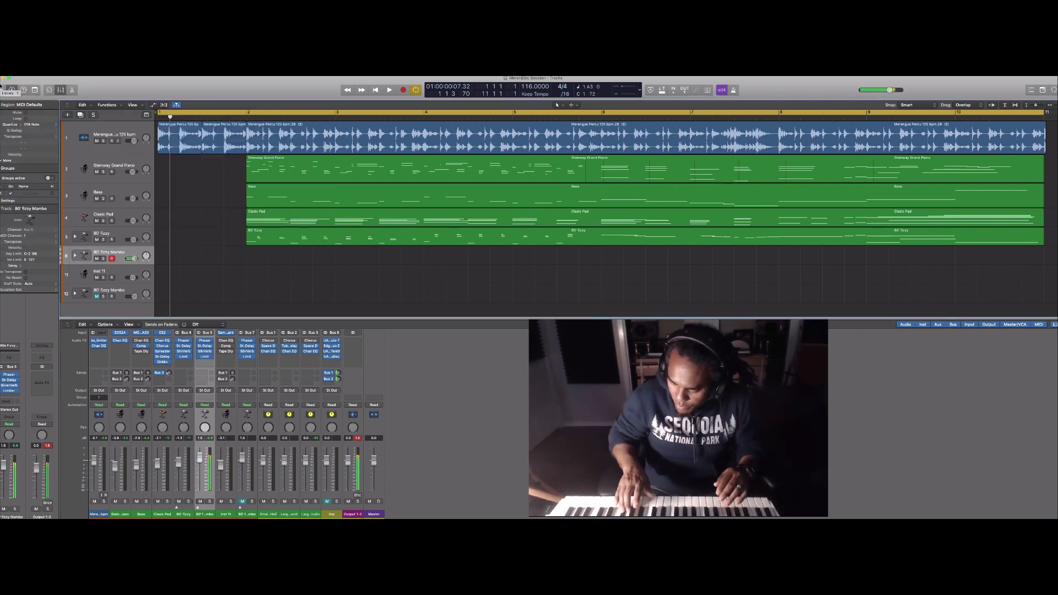
{"action": "key", "text": "space"}
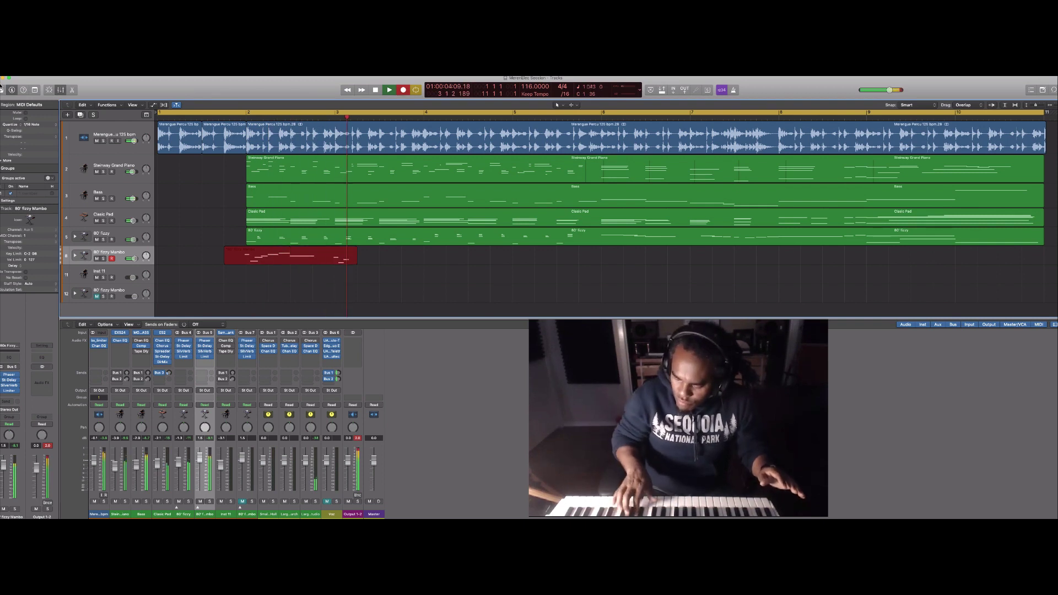
{"action": "key", "text": "space"}
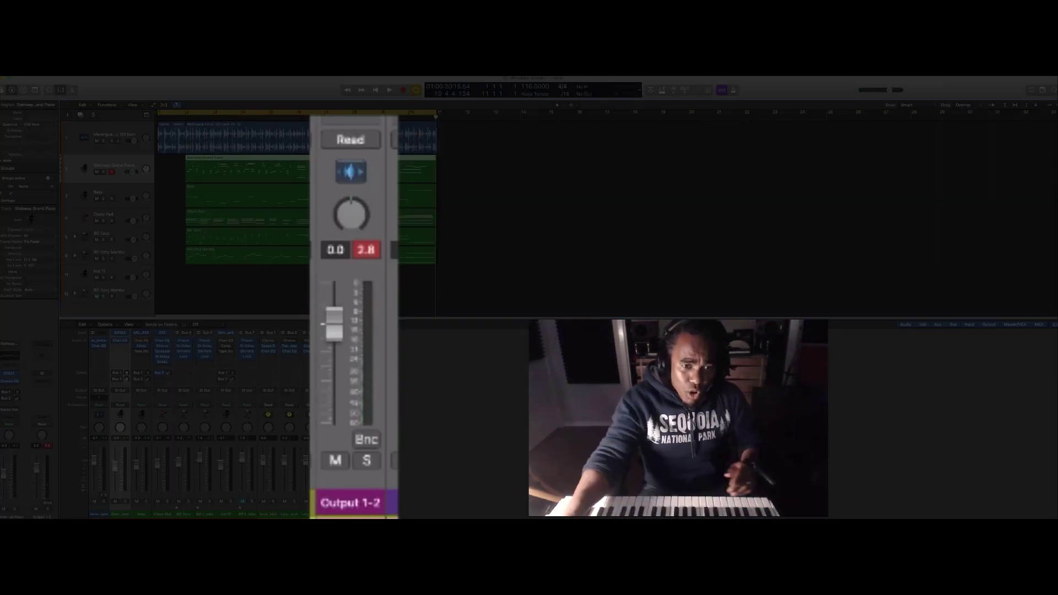
Reset the peak indicator on the Output 1-2 channel and insert an Adaptive Limiter there
{"action": "left_click", "coordinate": [366, 252]}
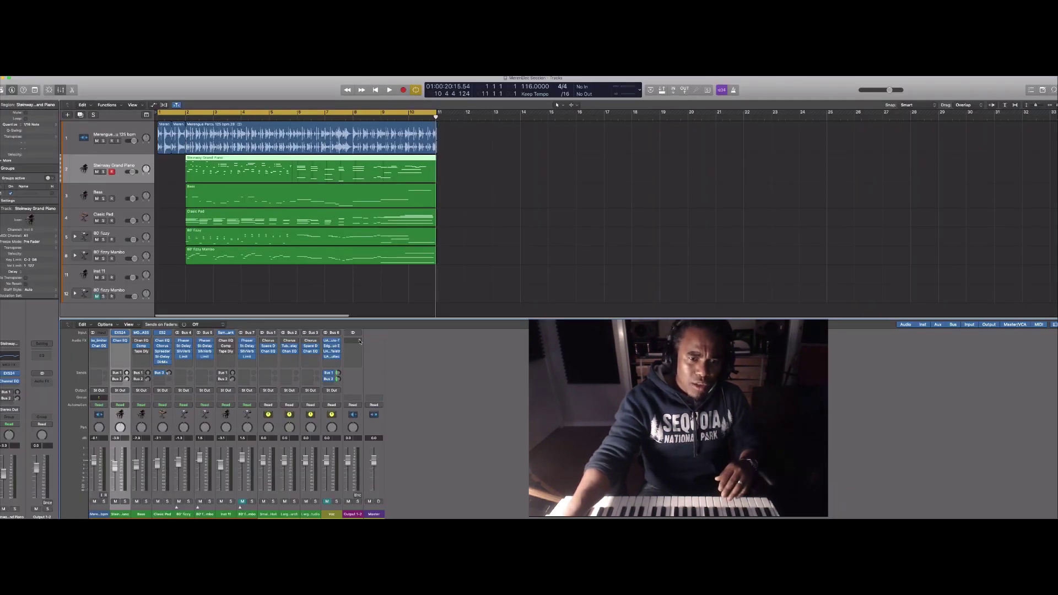
{"action": "left_click", "coordinate": [359, 341]}
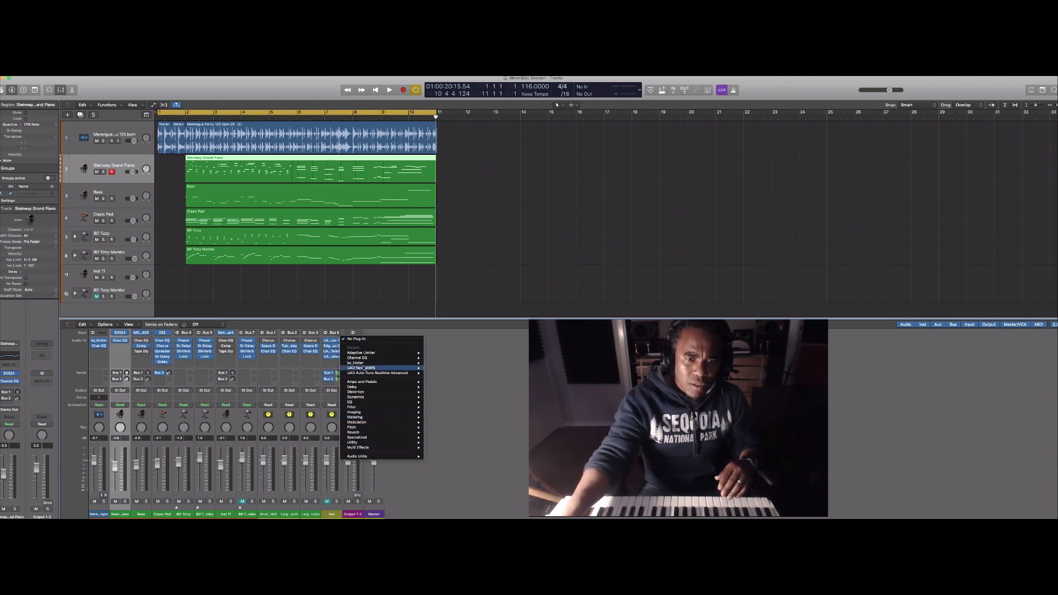
{"action": "mouse_move", "coordinate": [364, 364]}
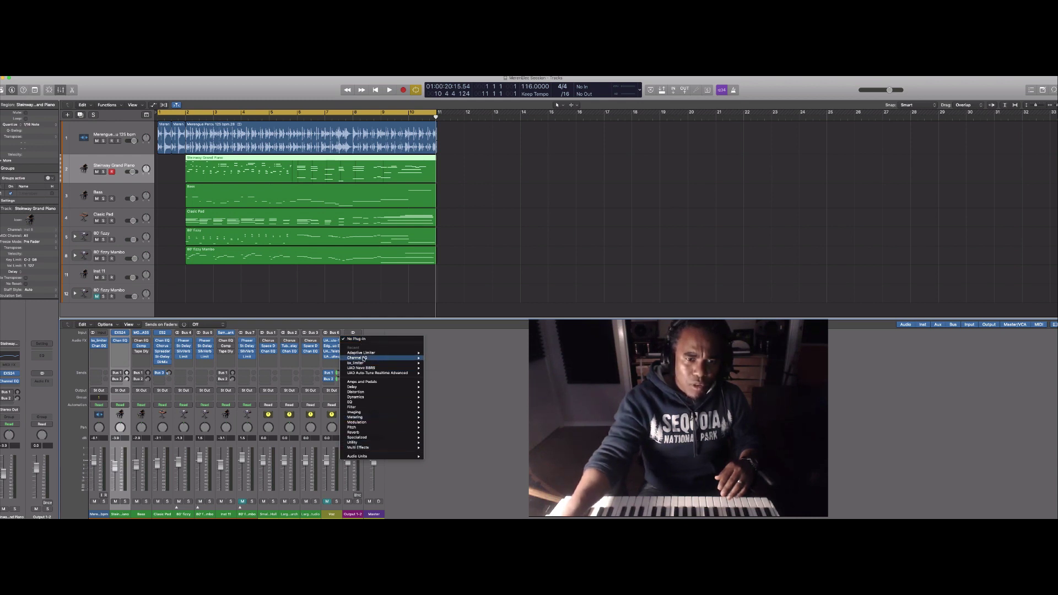
{"action": "left_click", "coordinate": [440, 358]}
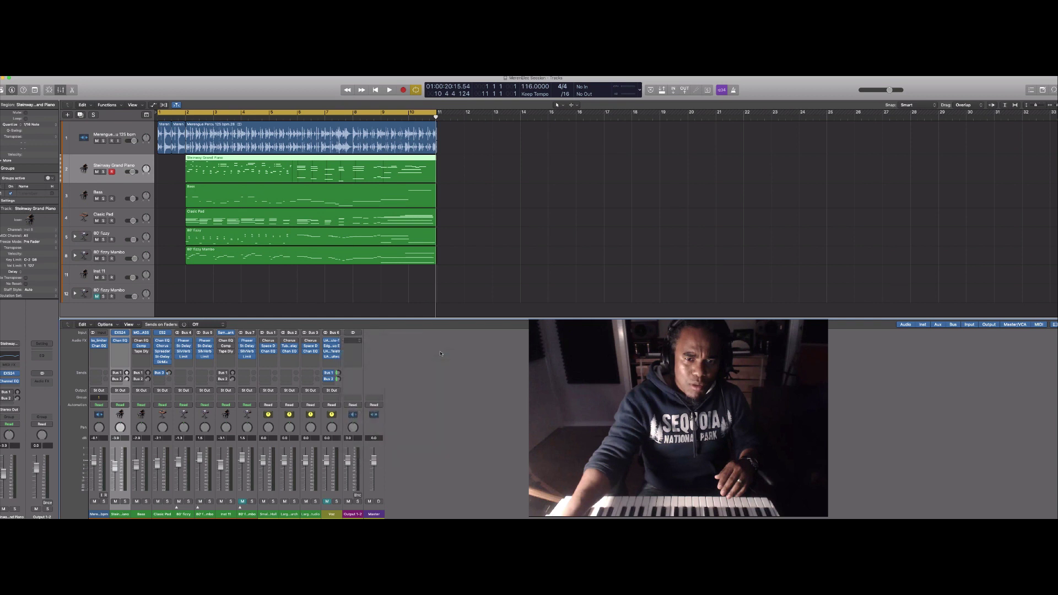
{"action": "left_click_drag", "start_coordinate": [140, 90], "coordinate": [639, 172]}
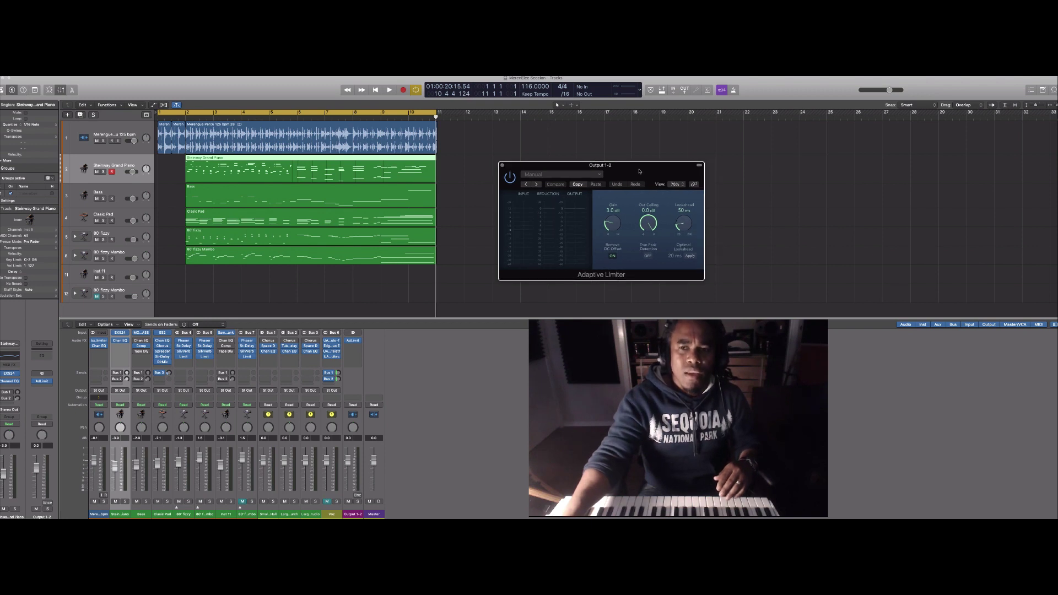
Set the Adaptive Limiter's gain to 2.3 dB and out ceiling to -0.1 dB, and play back the mix from the start
{"action": "left_click_drag", "start_coordinate": [615, 223], "coordinate": [614, 227]}
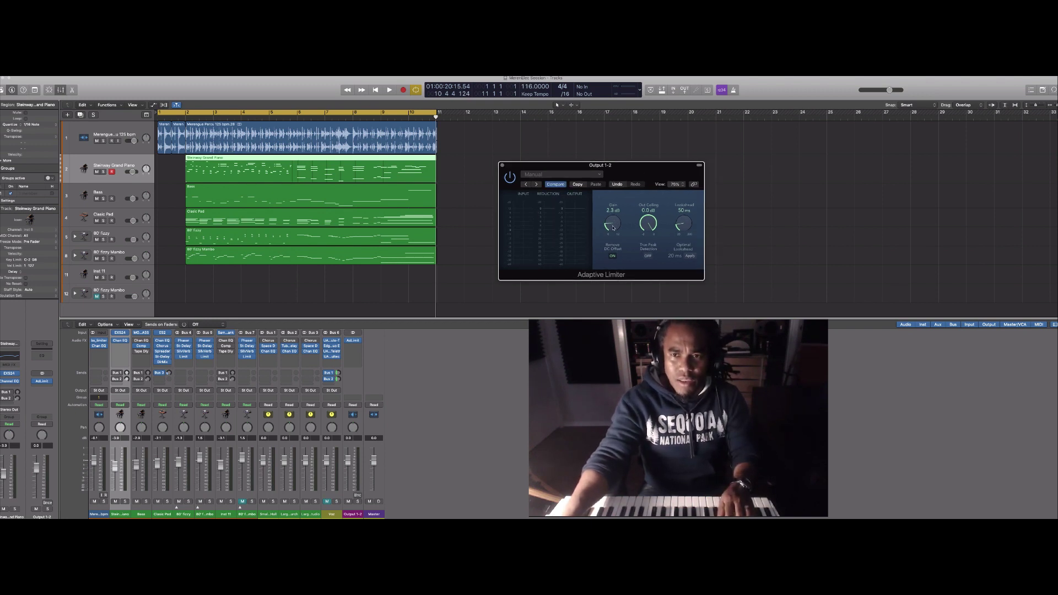
{"action": "left_click_drag", "start_coordinate": [696, 225], "coordinate": [686, 221]}
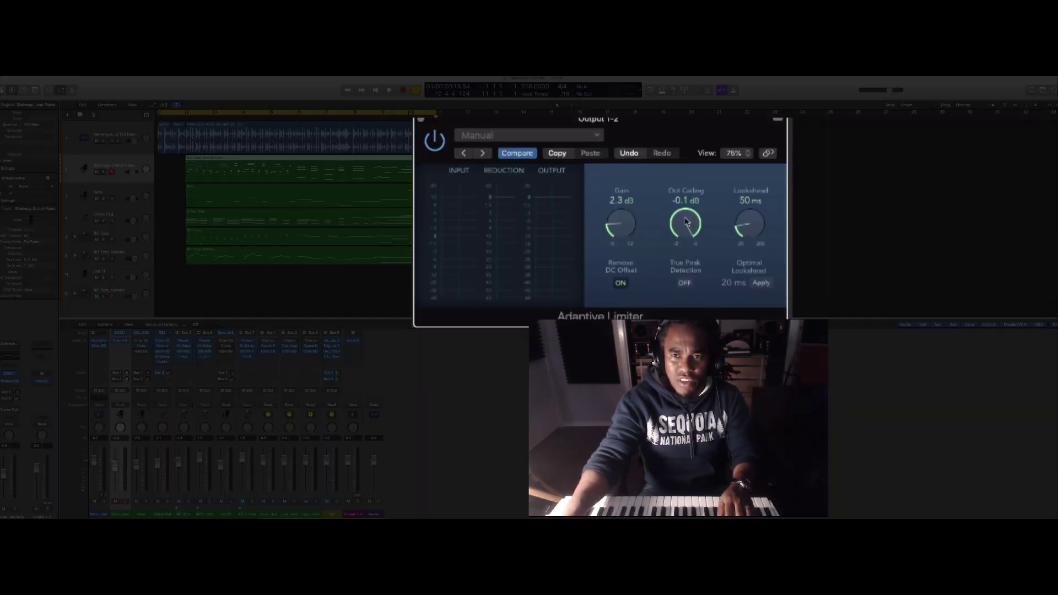
{"action": "key", "text": "space"}
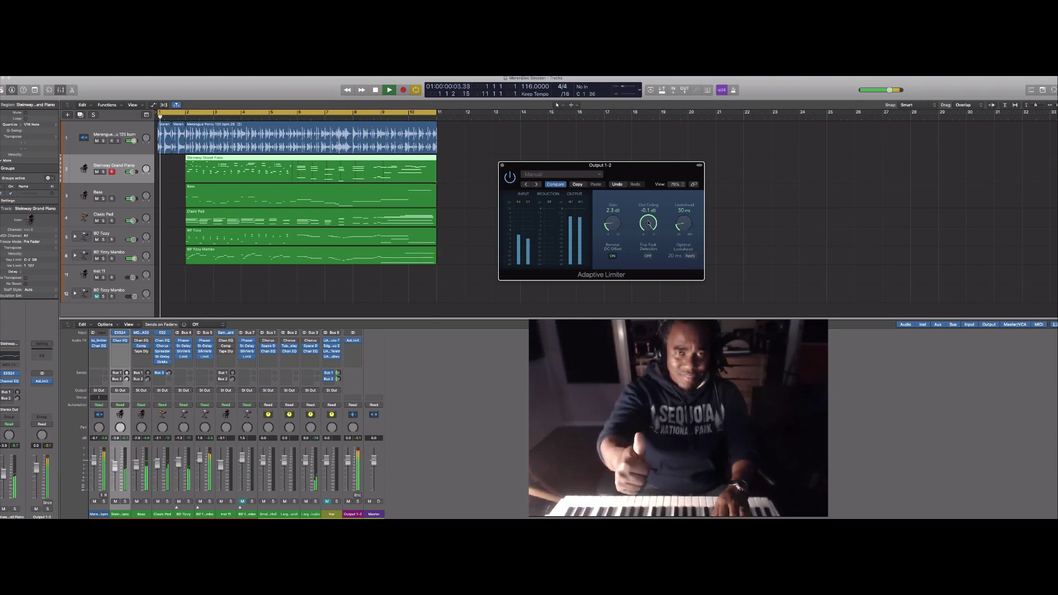
{"action": "key", "text": "space"}
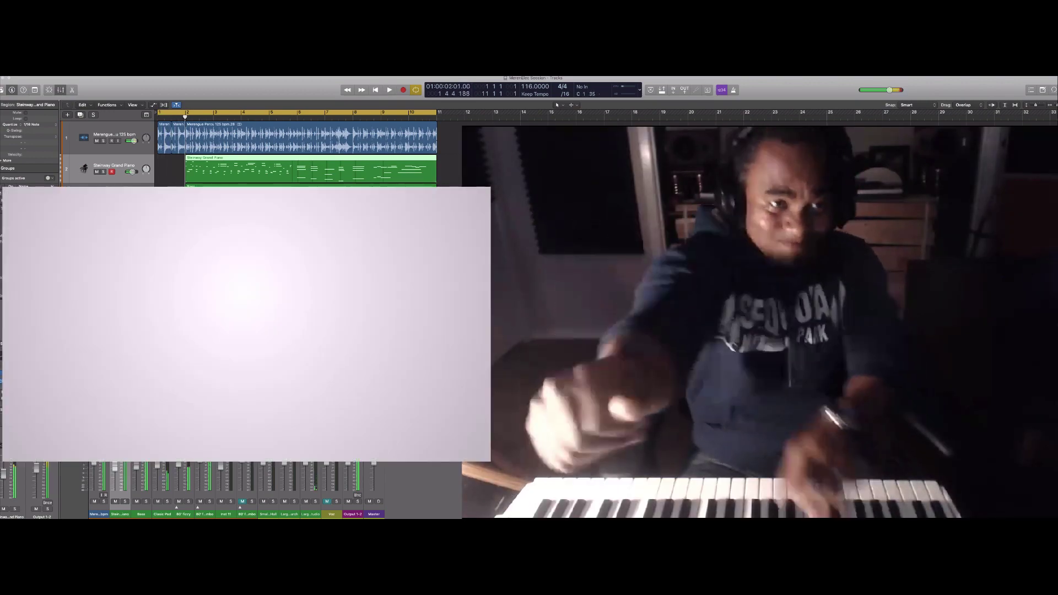